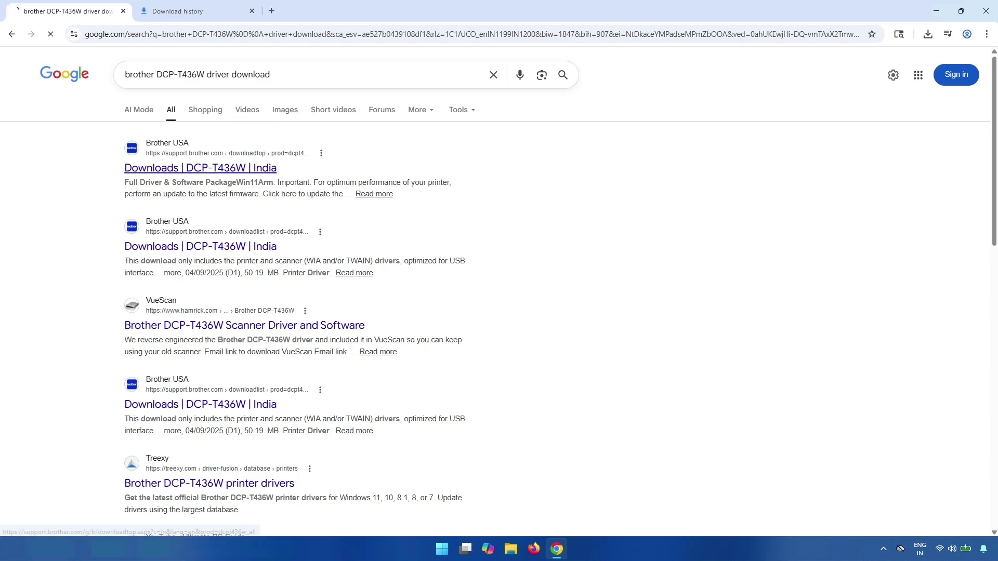
Open Brother's India downloads page for the DCP-T436W and list the downloads for Windows 11.
click(200, 167)
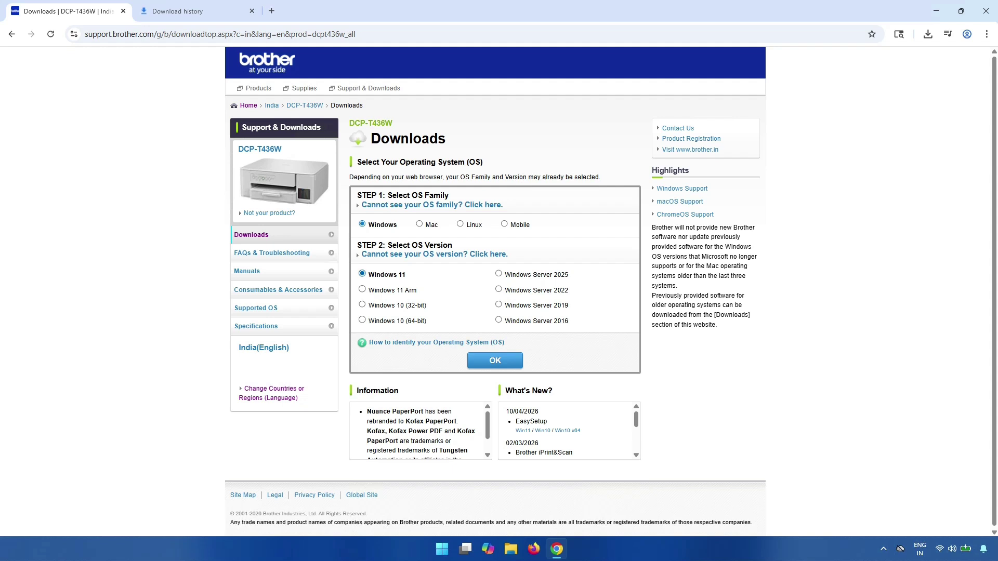
click(495, 360)
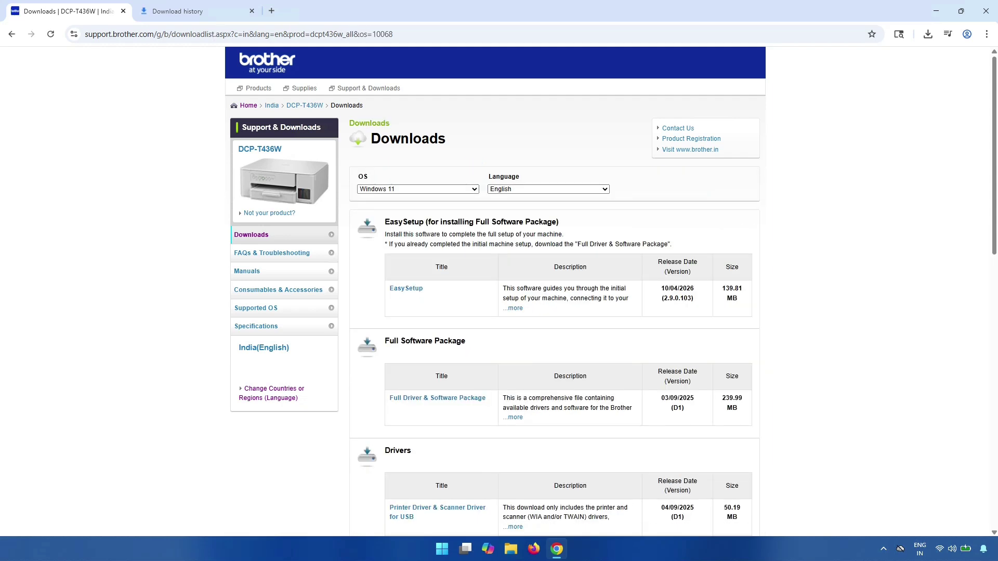
Examine the OS and language choices and the software, driver and firmware packages offered for the DCP-T436W.
scroll(499, 291, down, 1)
click(417, 134)
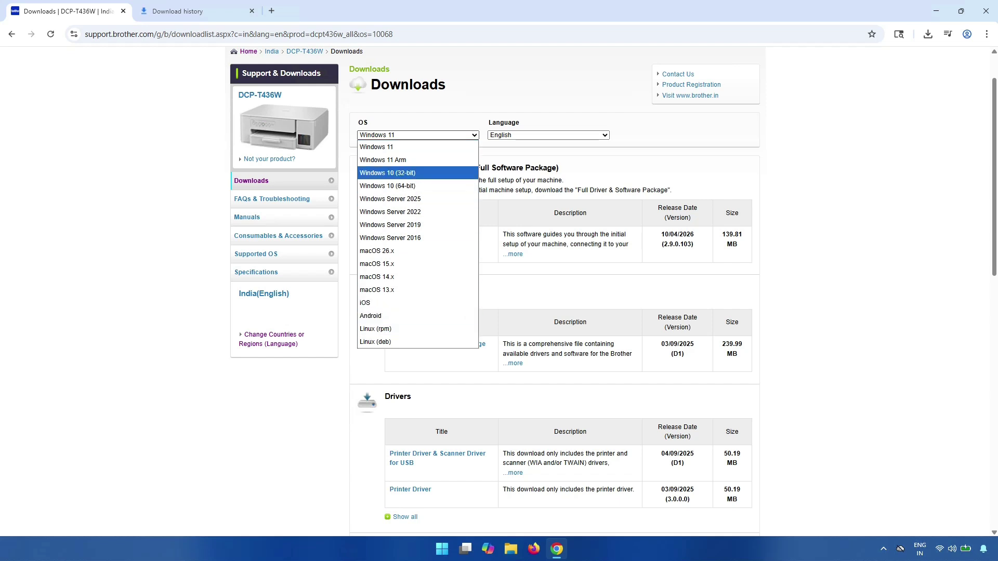
click(549, 134)
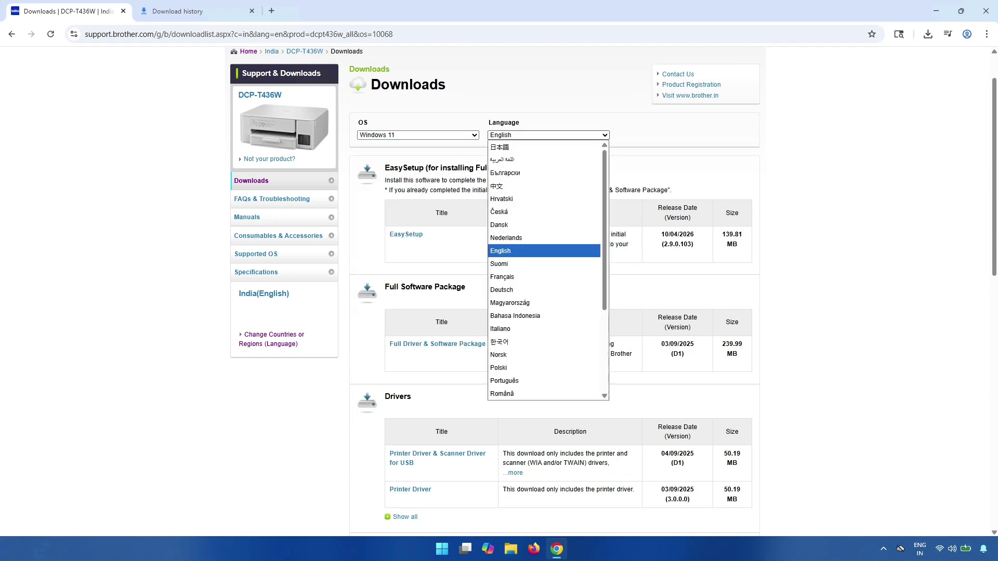
key(Escape)
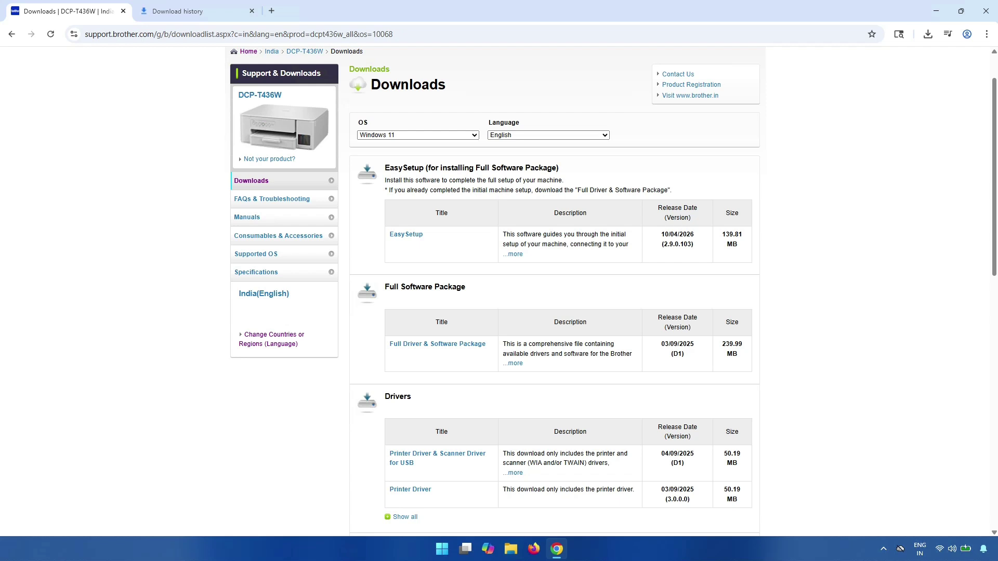
drag(385, 168, 424, 167)
drag(384, 287, 465, 287)
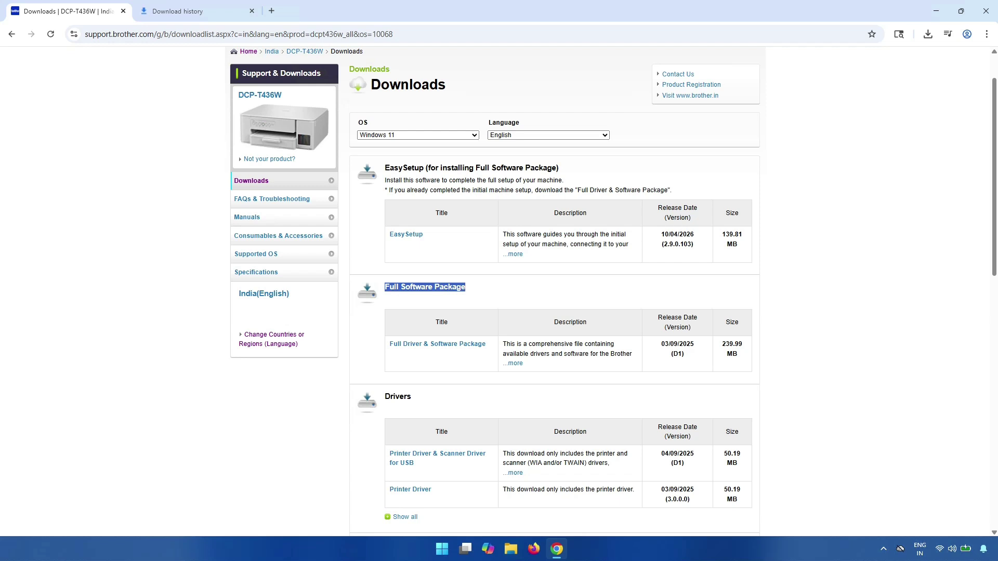
drag(390, 344, 485, 344)
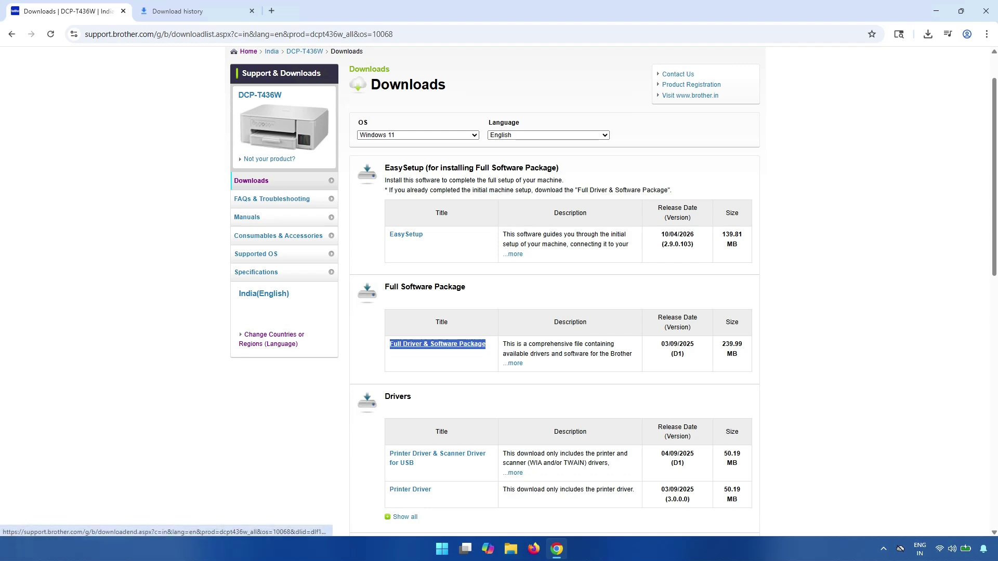
scroll(437, 344, down, 2)
click(491, 344)
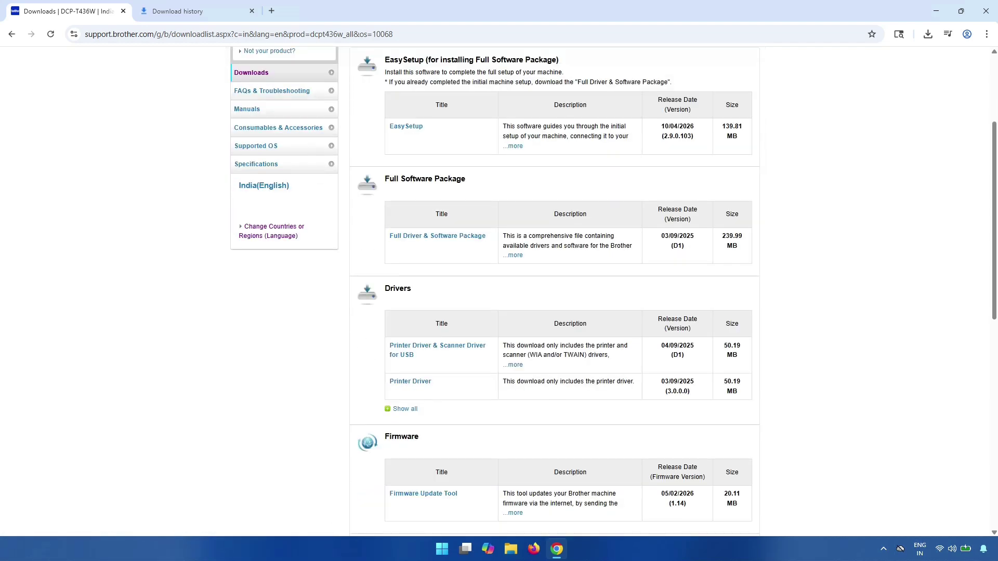
drag(389, 345, 482, 345)
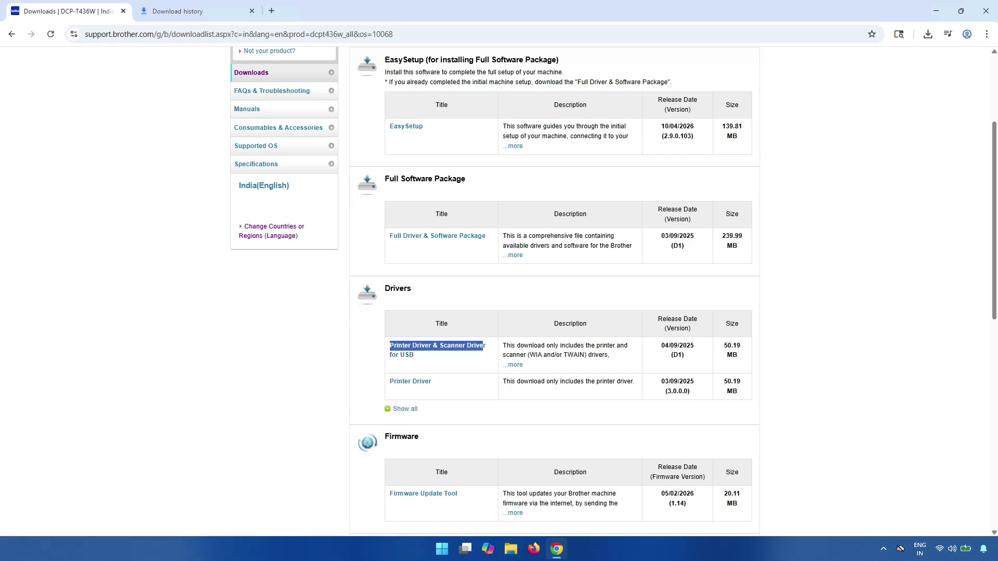
scroll(483, 346, down, 1)
drag(389, 439, 457, 440)
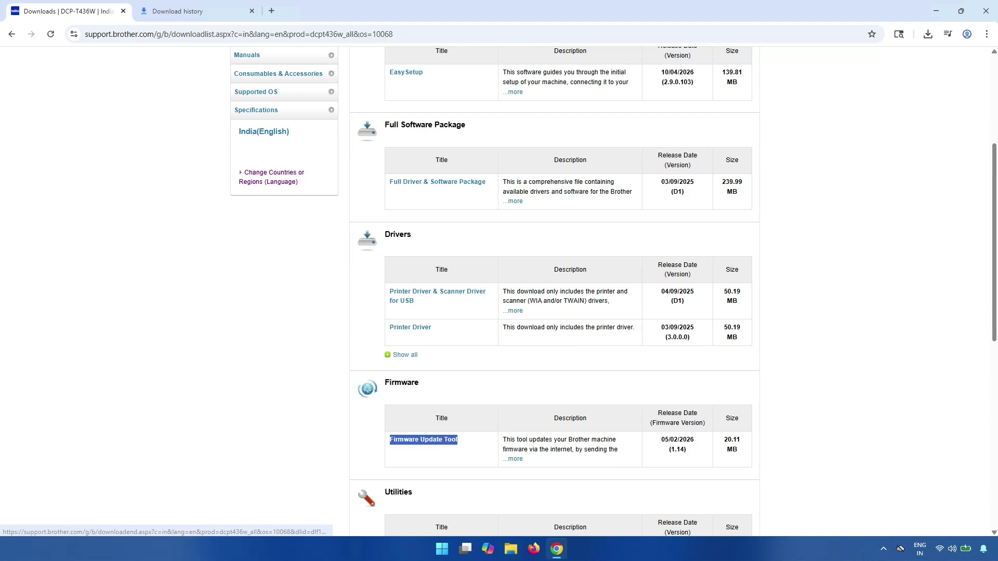
Download the Printer Driver & Scanner Driver for USB, agreeing to the EULA, and decompress the downloaded package.
click(447, 292)
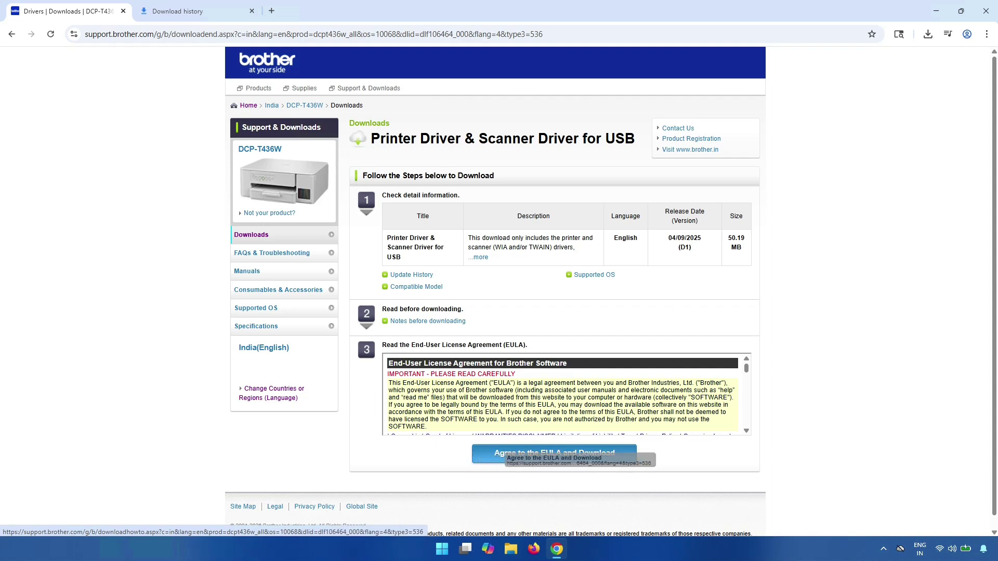
click(554, 452)
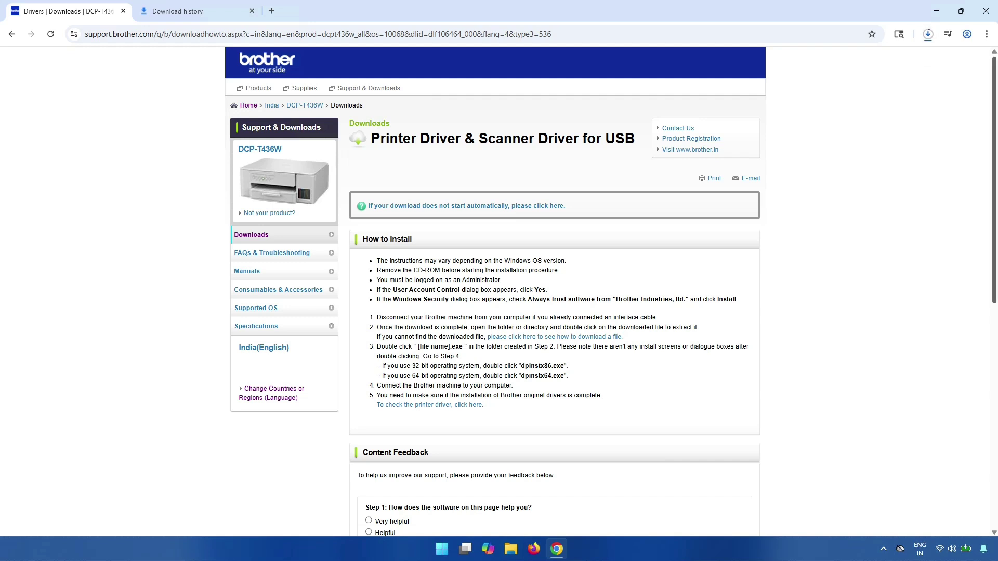
click(927, 34)
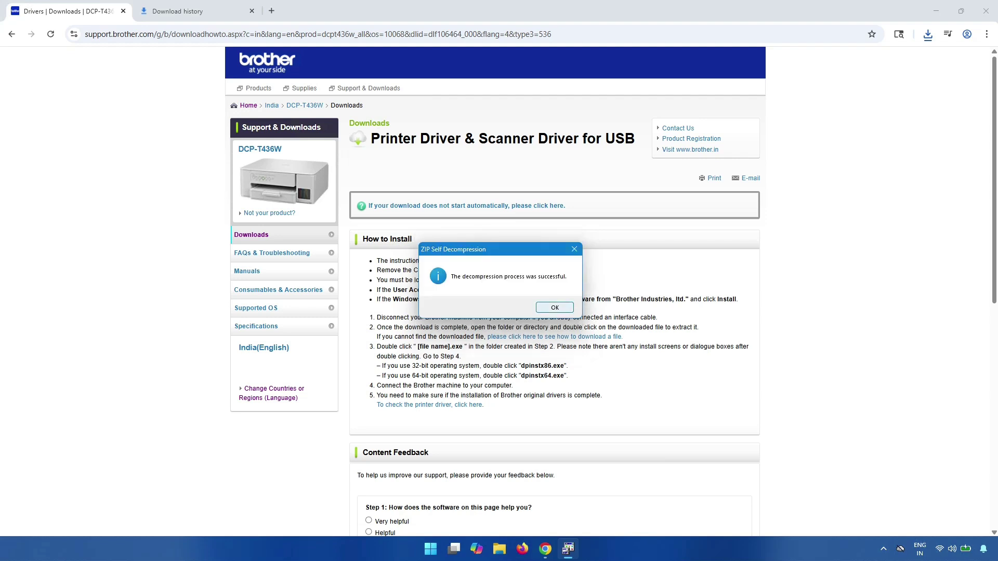
click(554, 307)
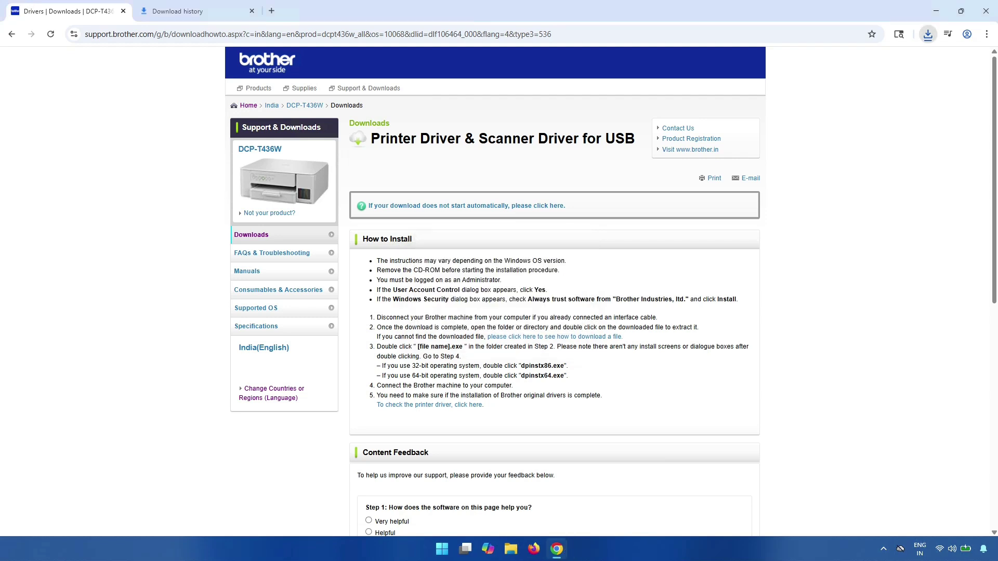
Locate the downloaded Y23C_C1-hostm-D1.EXE in its folder and place it on the desktop.
click(927, 34)
click(898, 81)
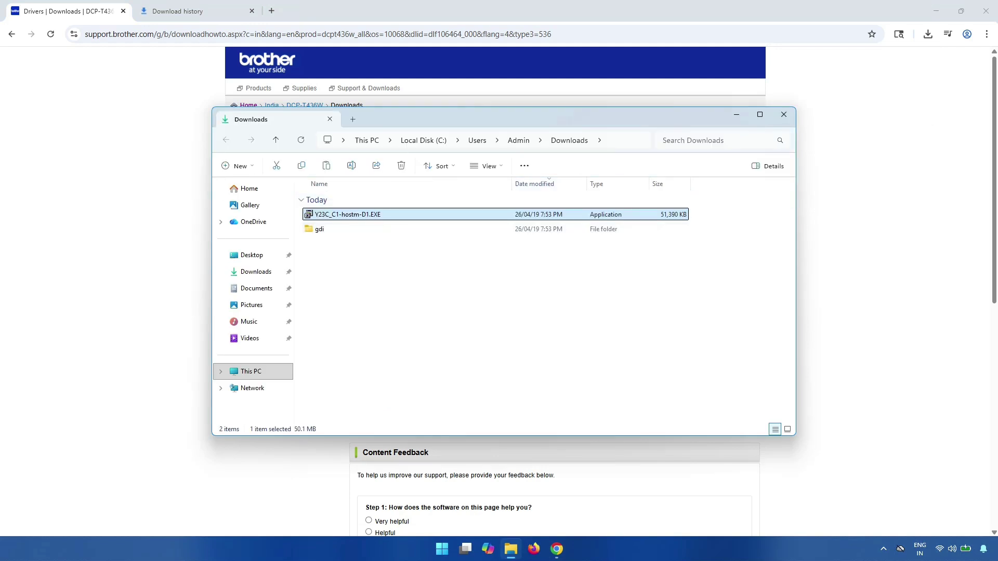
click(737, 115)
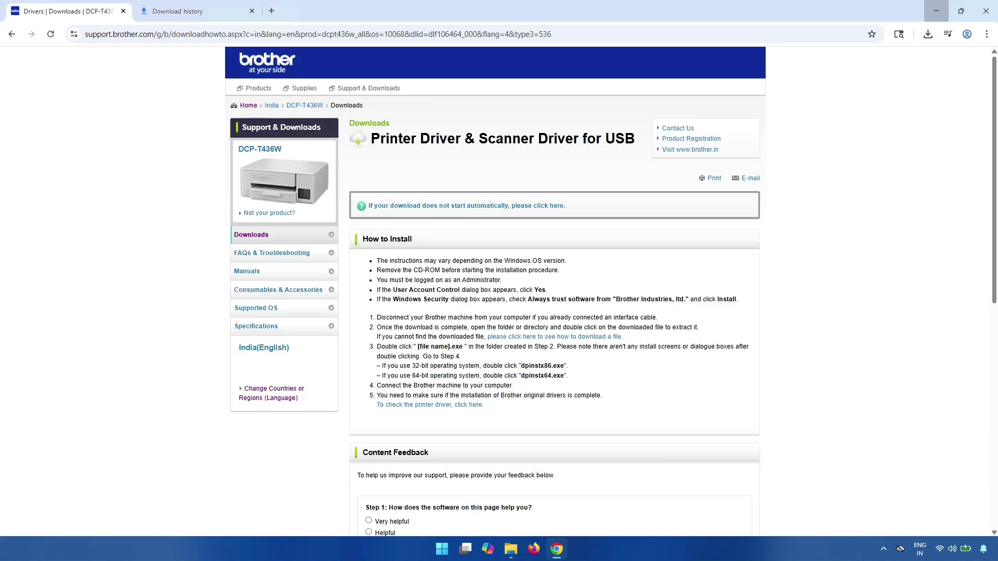
click(936, 10)
right_click(258, 189)
click(275, 201)
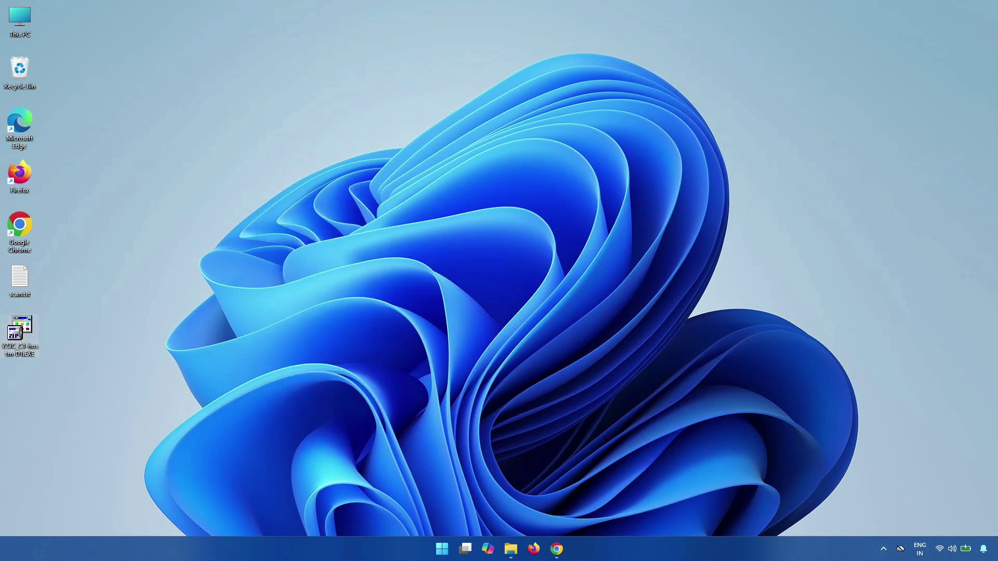
Decompress Y23C_C1-hostm-D1.EXE on the desktop and open the extracted gdi folder.
key(Return)
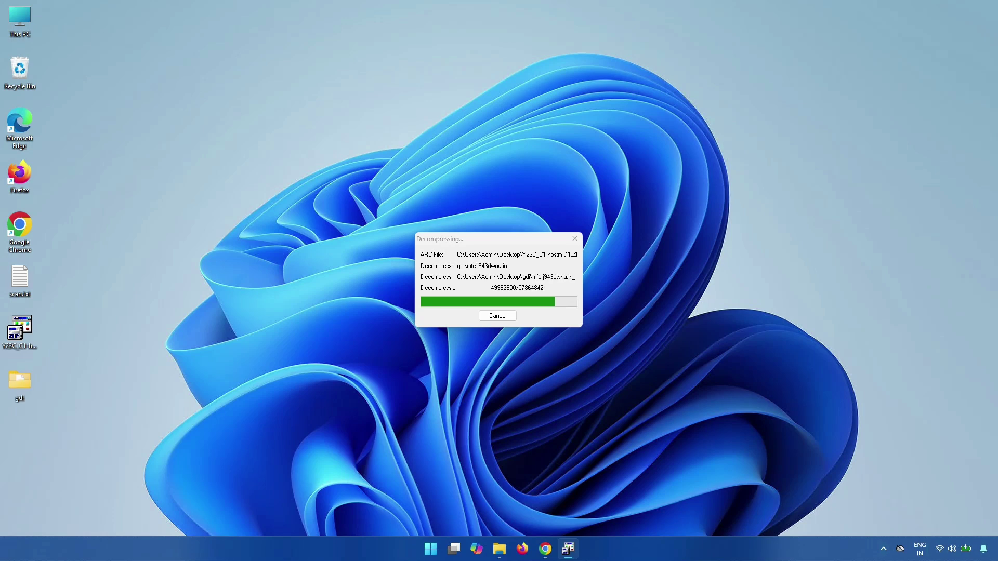
key(Return)
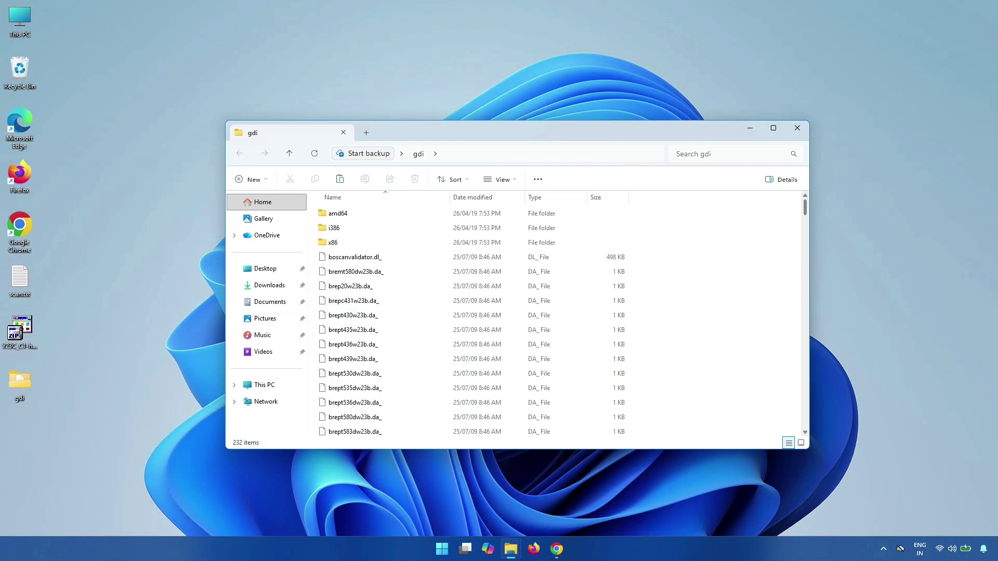
Run dpinstx64.exe from the gdi folder as administrator and return to the desktop.
scroll(561, 320, down, 15)
scroll(561, 320, down, 15)
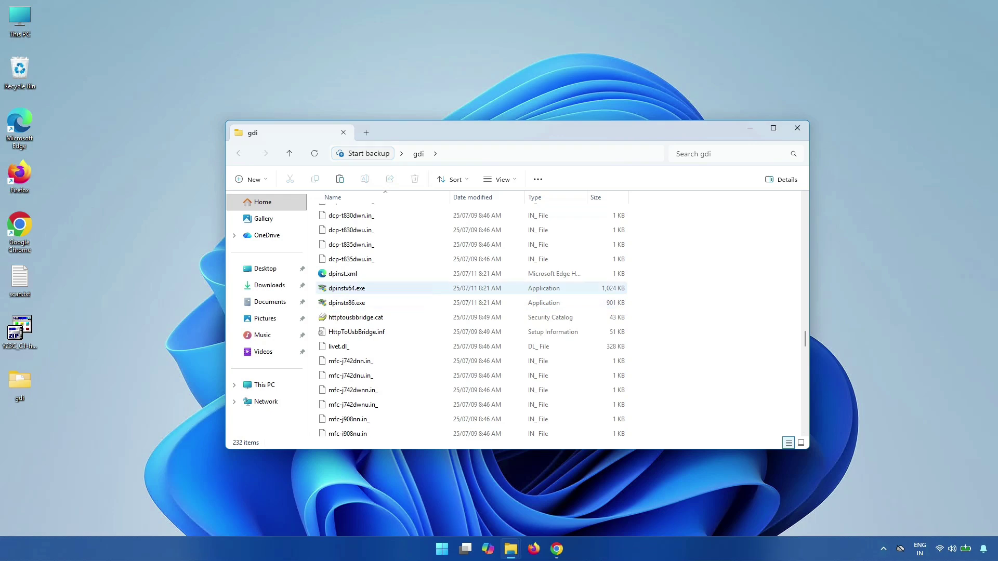
right_click(356, 288)
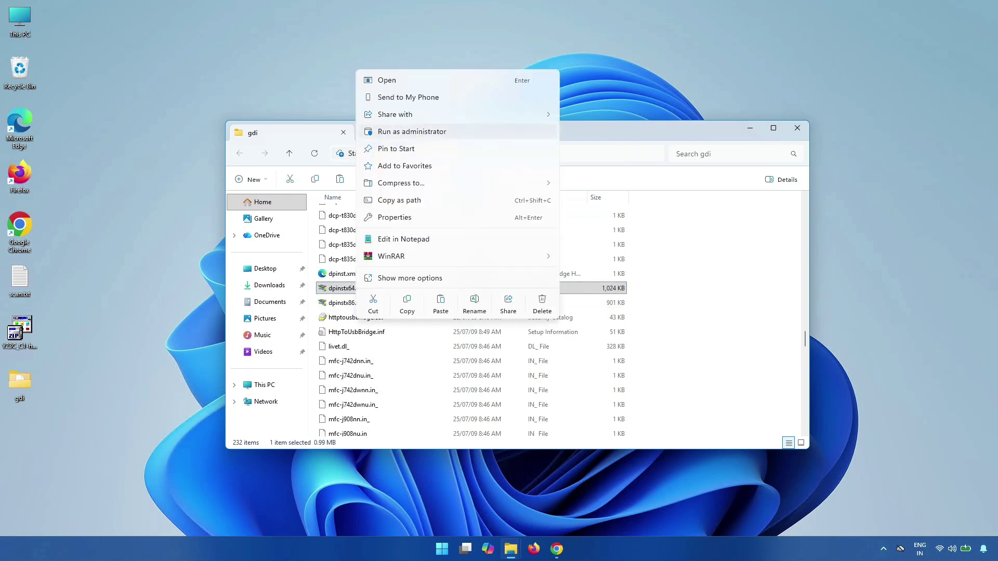
click(410, 131)
key(alt+y)
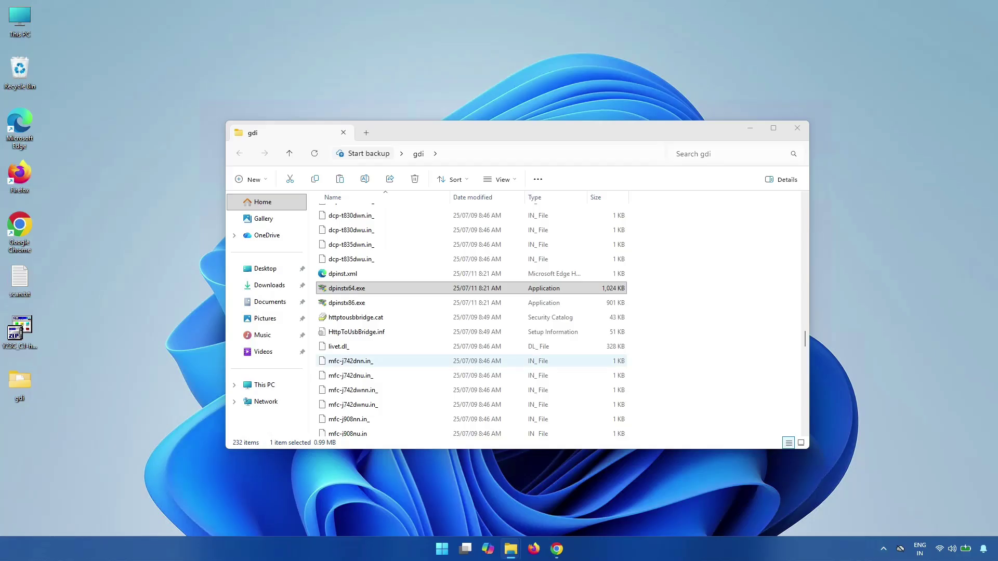
key(super+d)
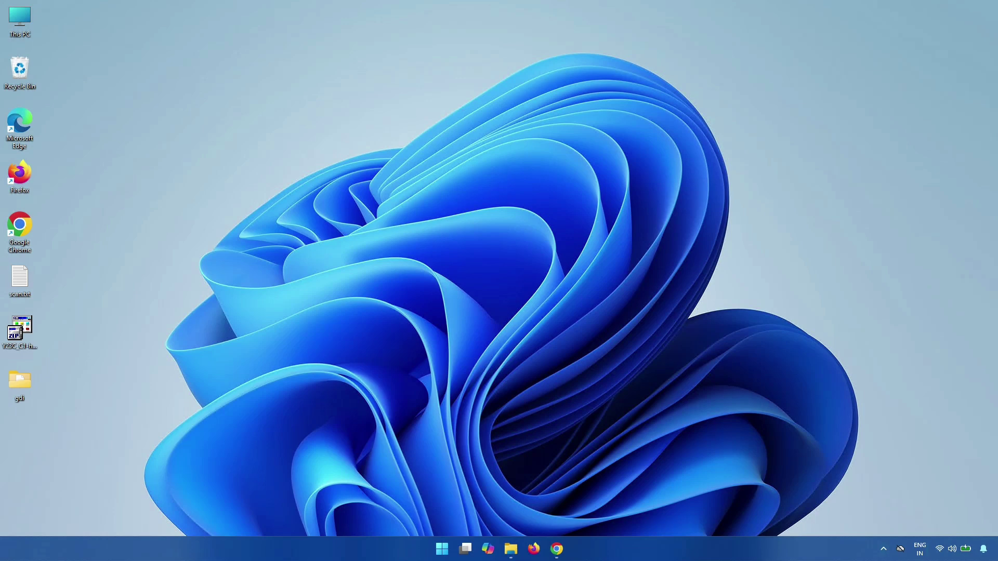
Open the Printers & scanners page in Windows Settings.
key(super)
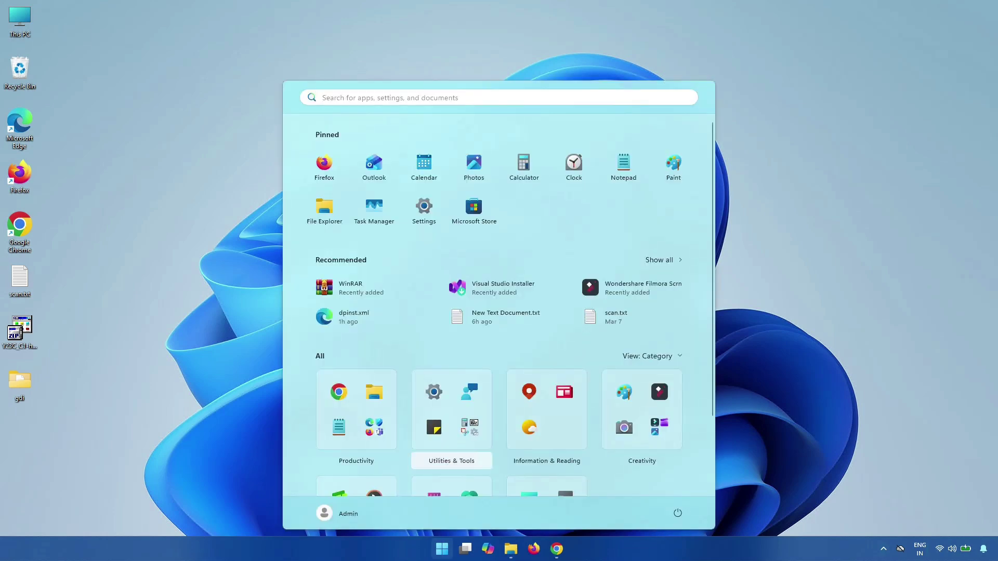
click(424, 208)
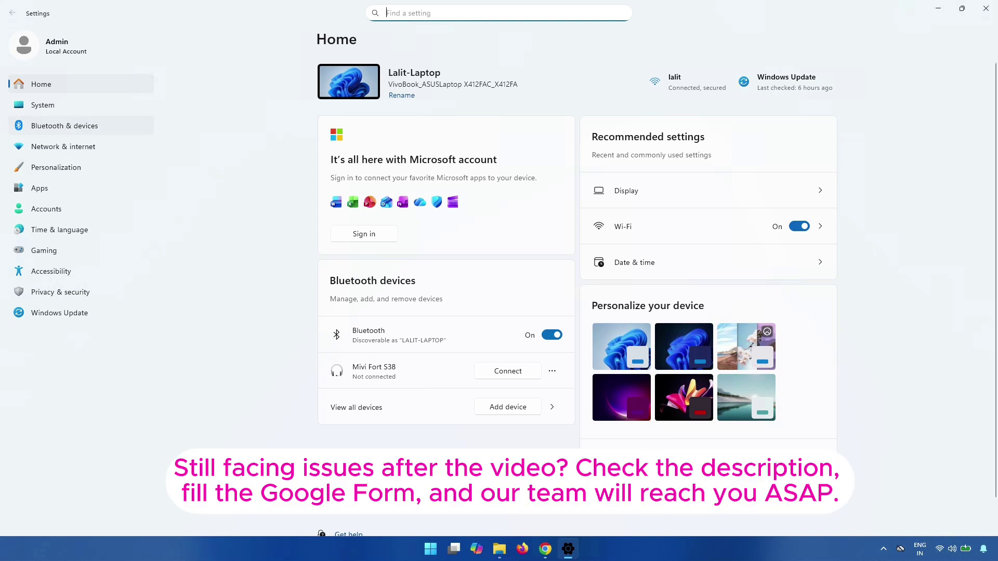
click(64, 125)
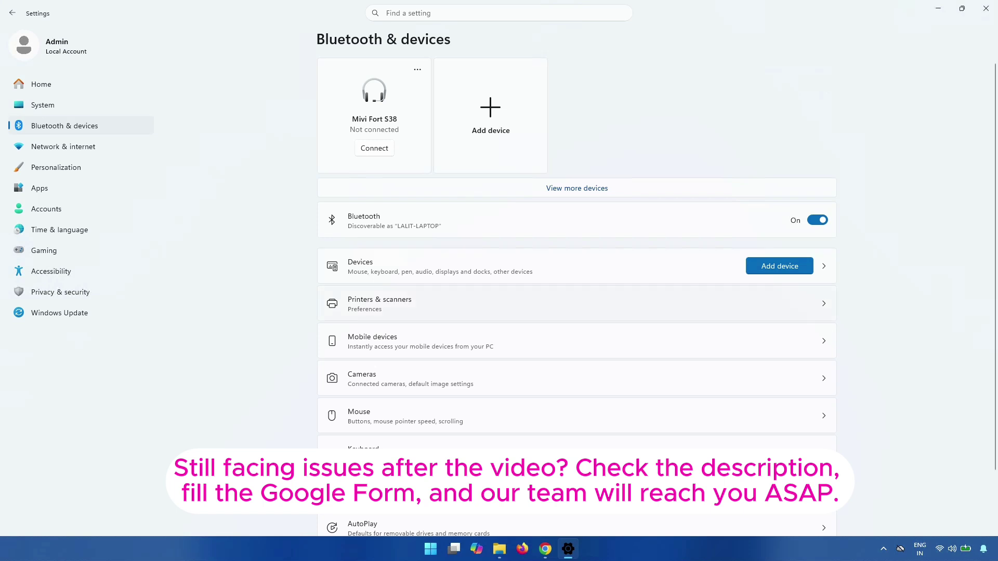
click(571, 303)
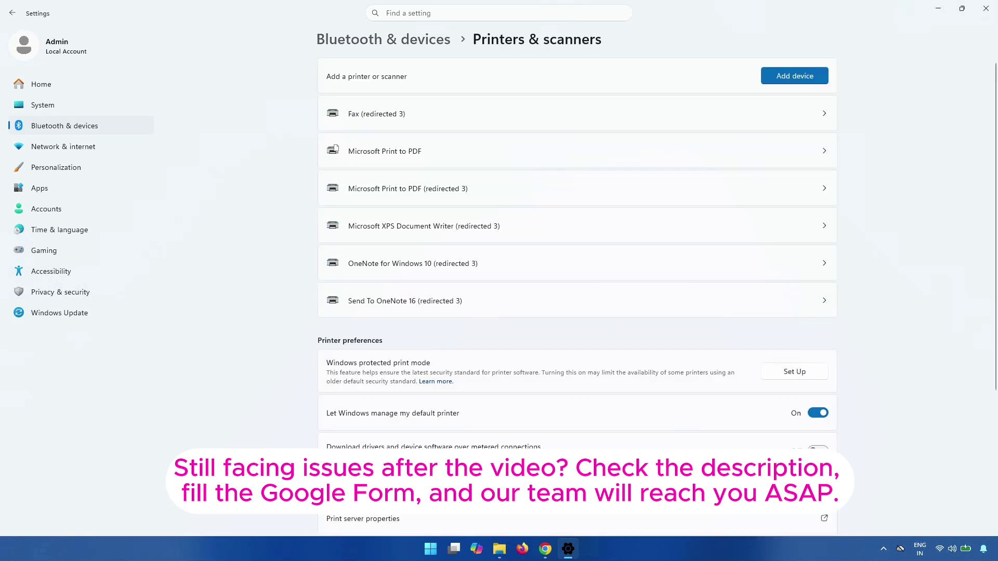
Add a new device manually as a local or network printer with manual settings, using an existing port.
click(794, 76)
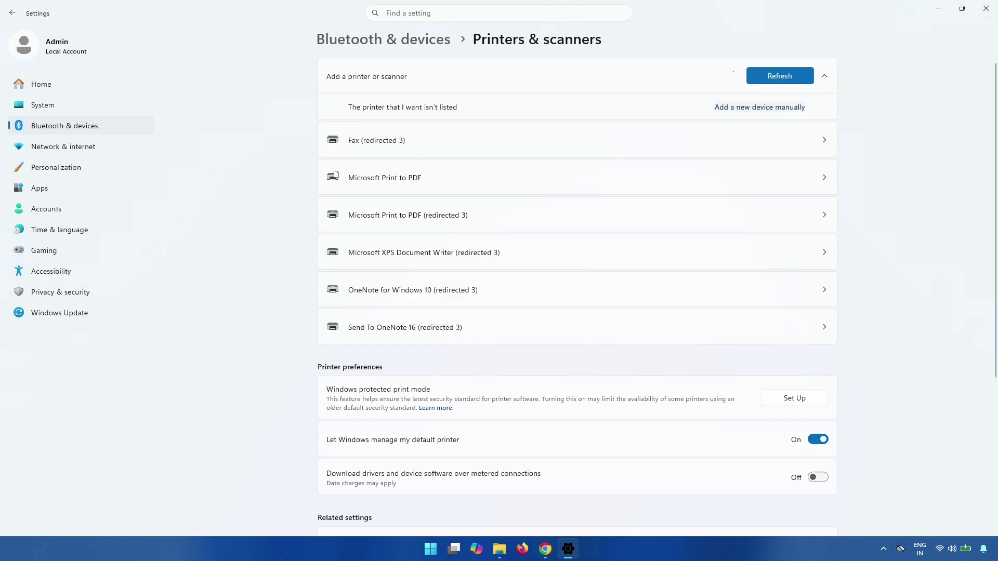
click(760, 107)
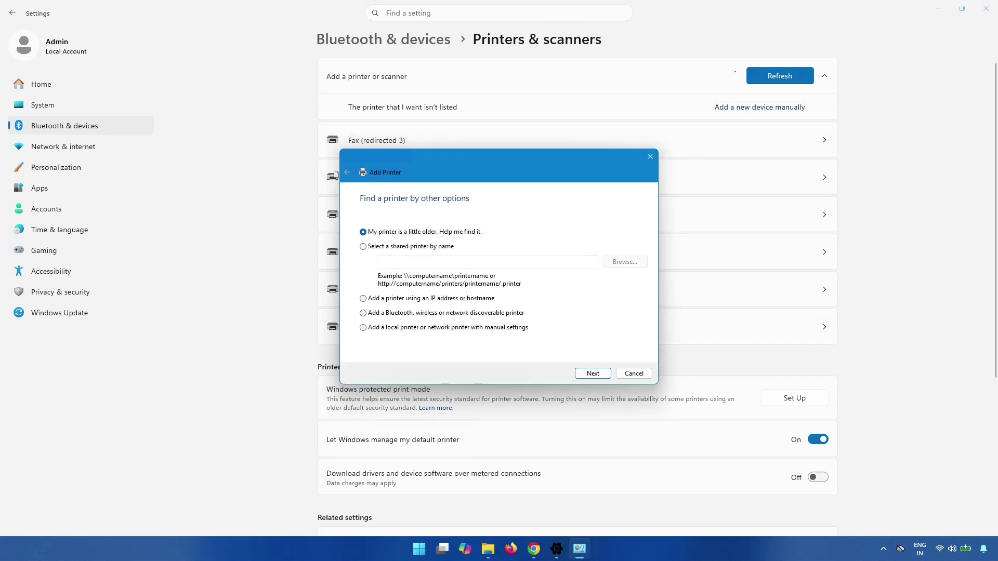
click(362, 327)
click(592, 373)
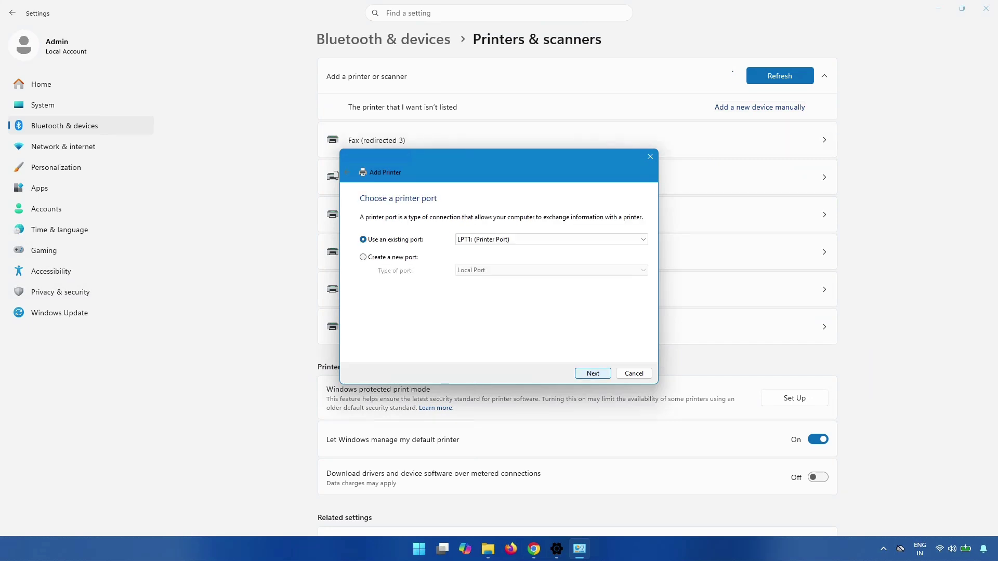
click(550, 239)
key(Return)
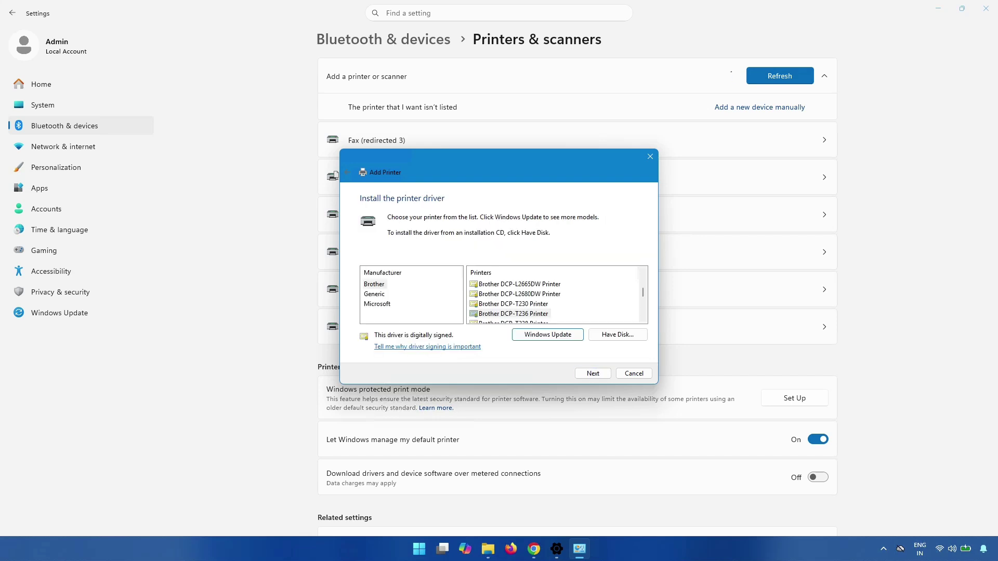
Load the printer driver from disk using brimi23a.inf in the desktop gdi folder.
key(Return)
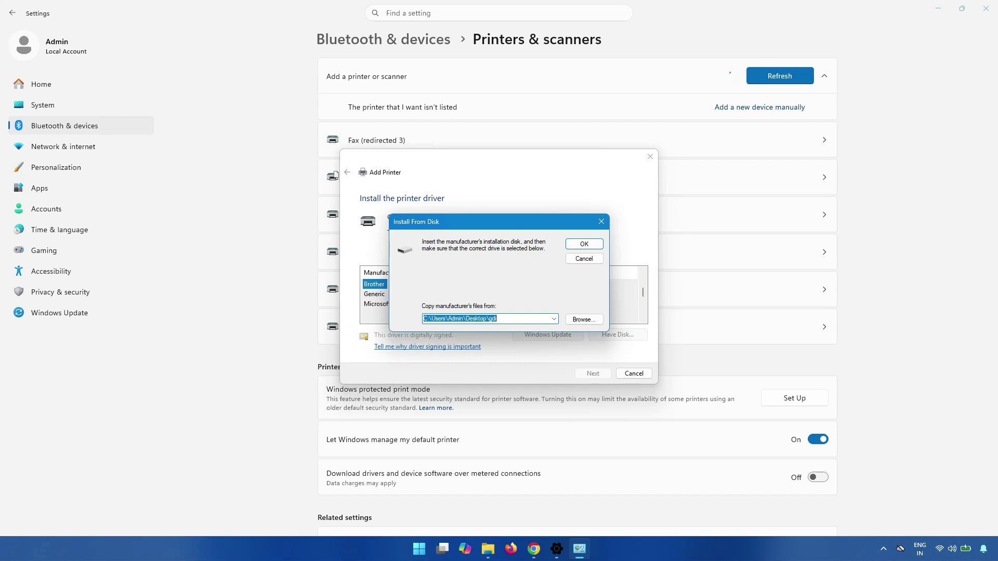
click(584, 320)
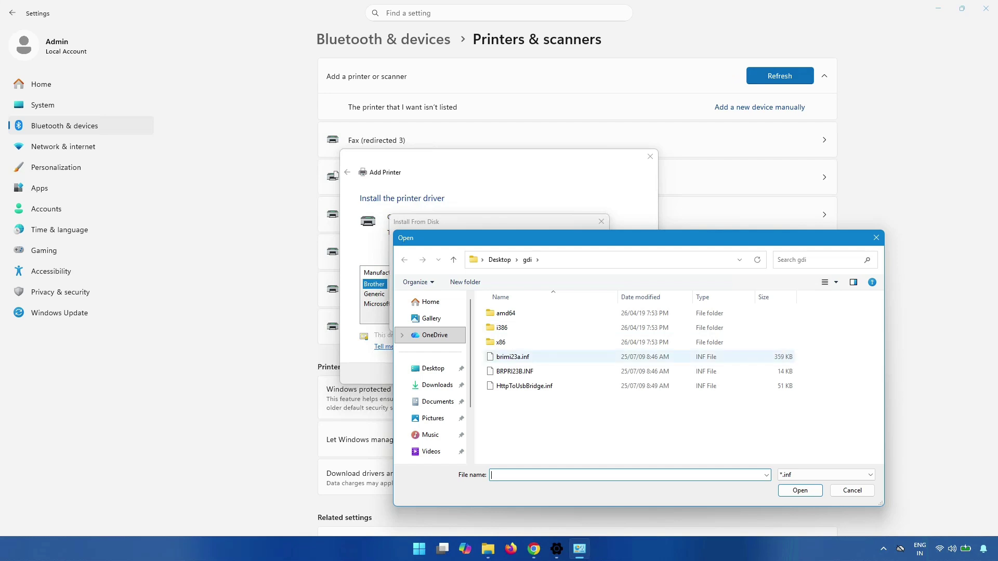
click(512, 357)
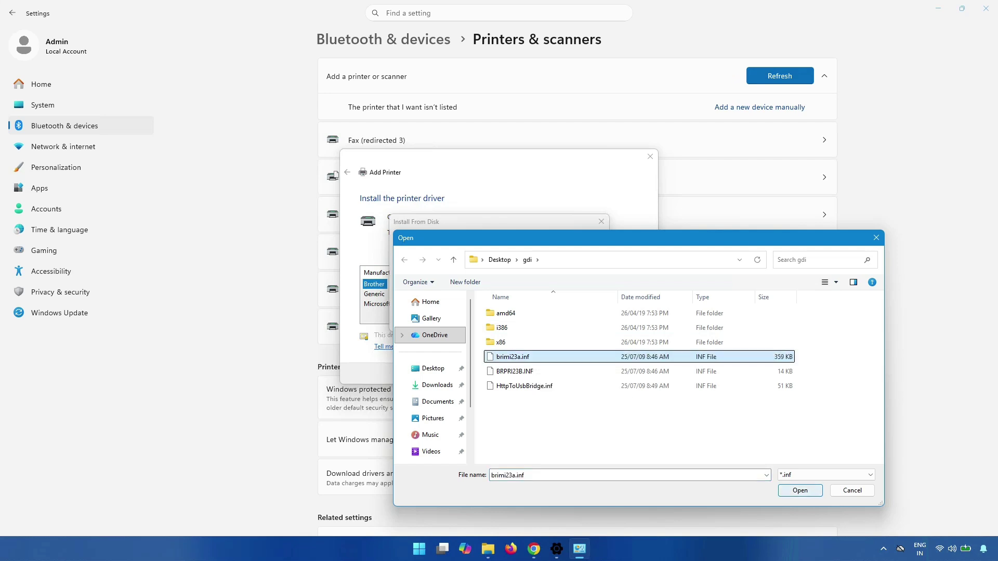
key(Return)
key(Return)
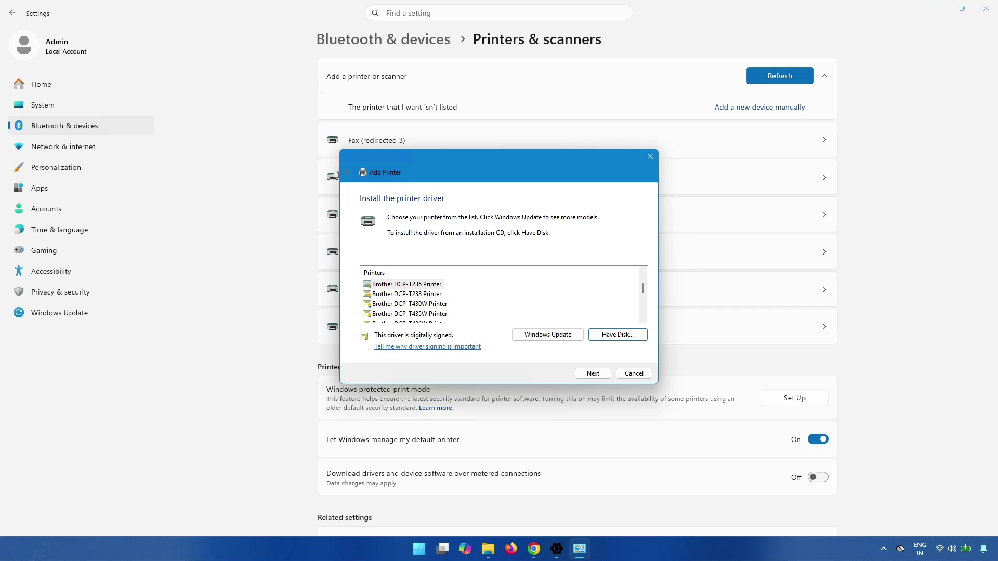
Select the Brother DCP-T436W Printer driver and install it, keeping Brother DCP-T436W Printer as the printer name.
scroll(499, 299, down, 1)
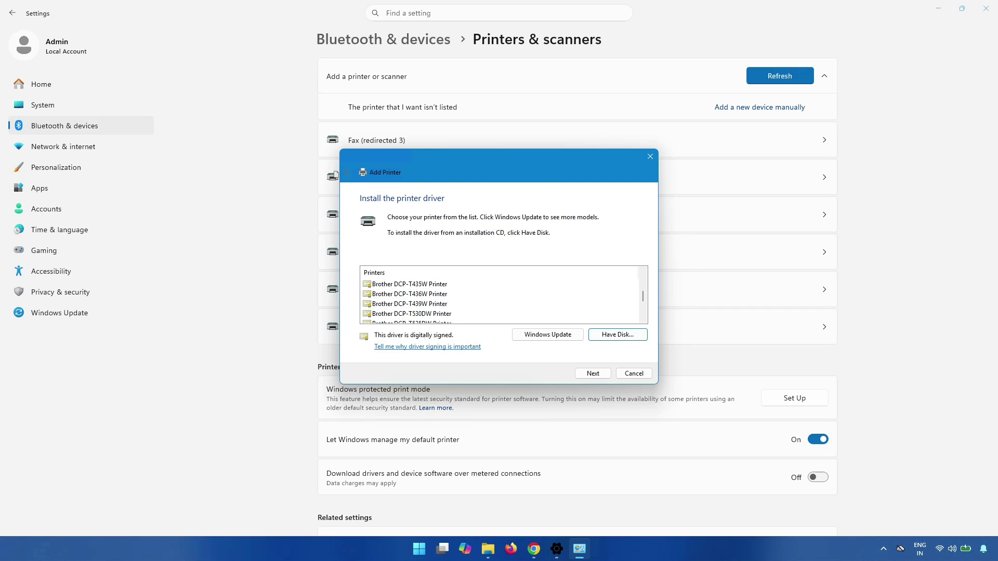
click(409, 293)
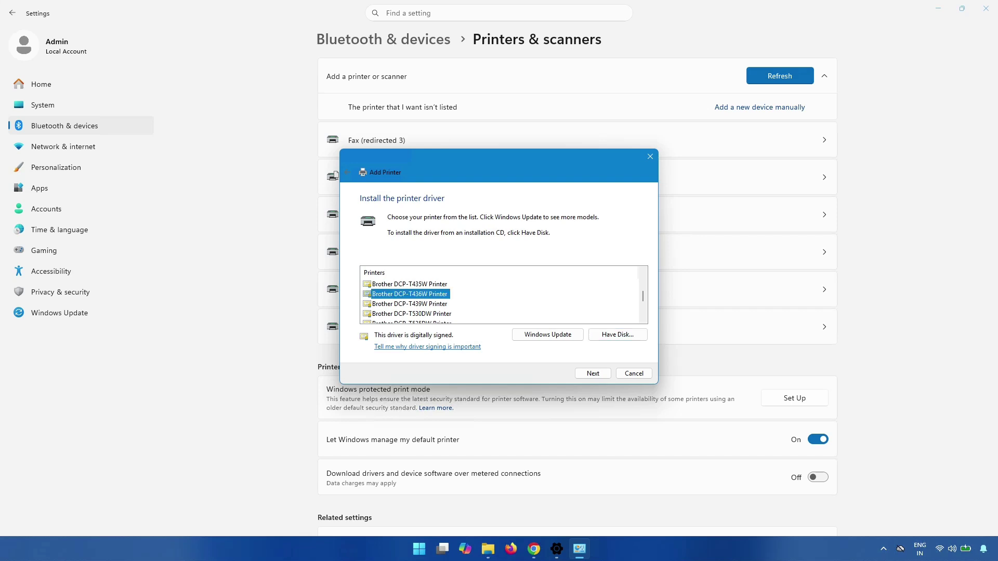
key(Return)
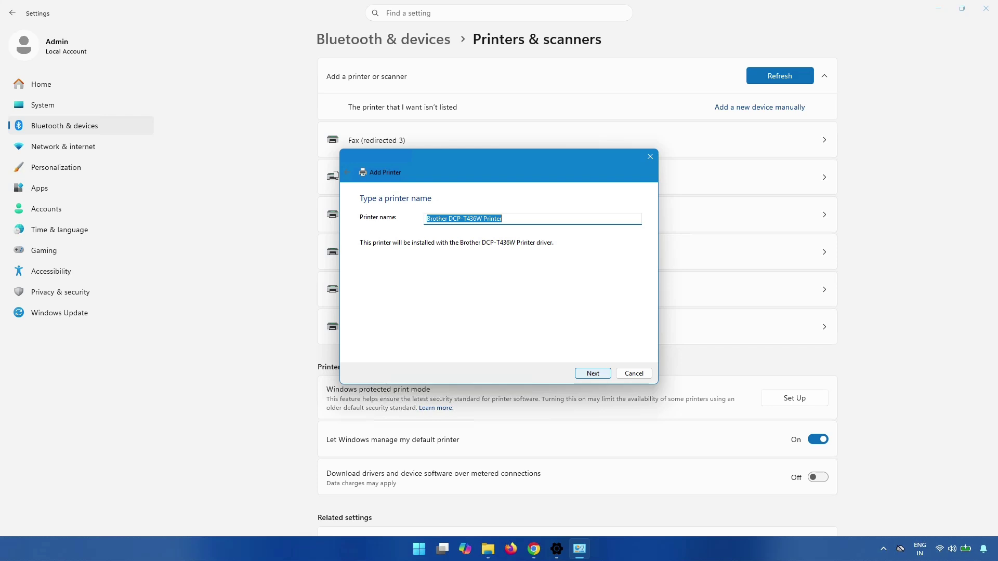
key(End)
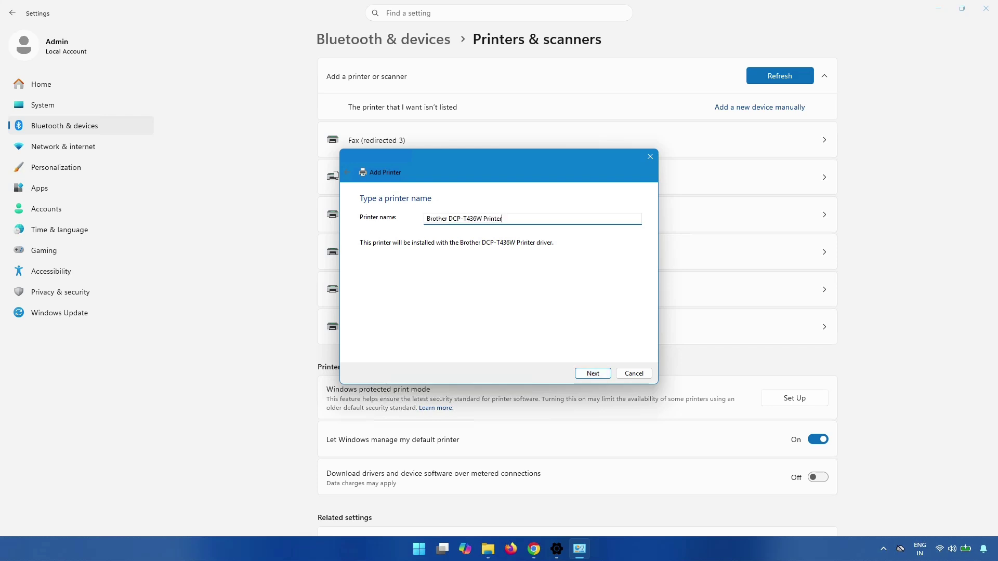
key(Return)
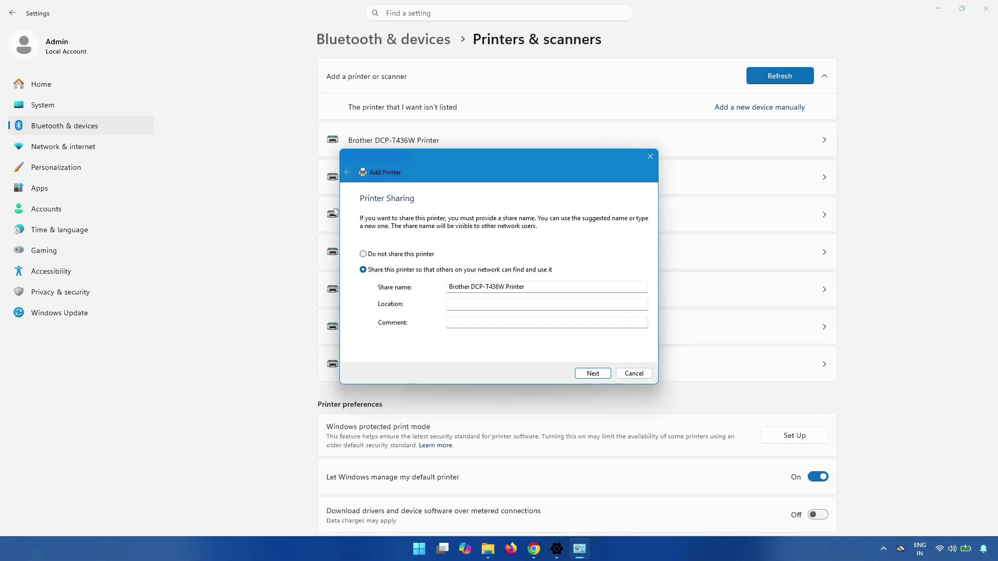
Finish adding the printer, shared on the network as Brother DCP-T436W Printer, and open its settings page.
key(Return)
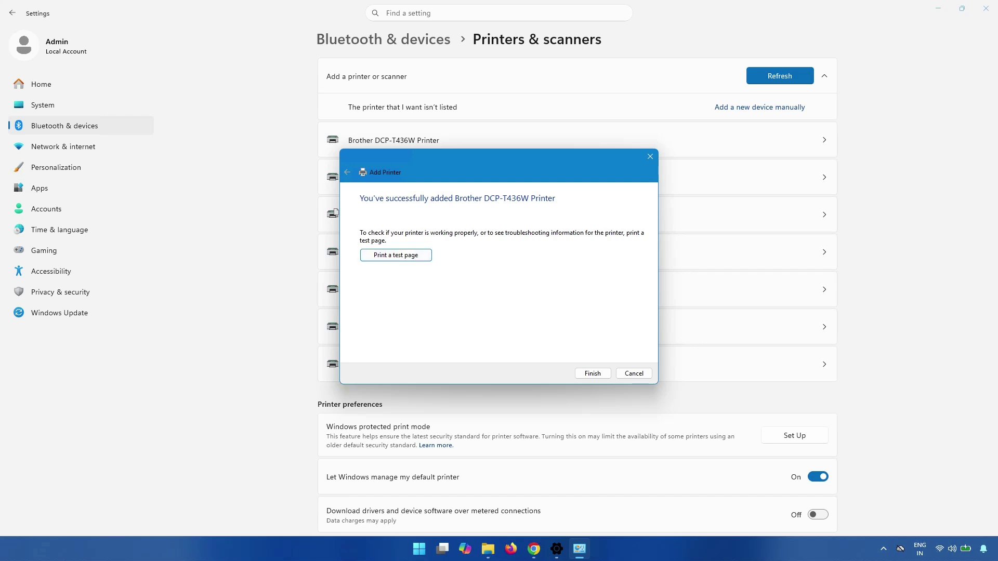
click(593, 373)
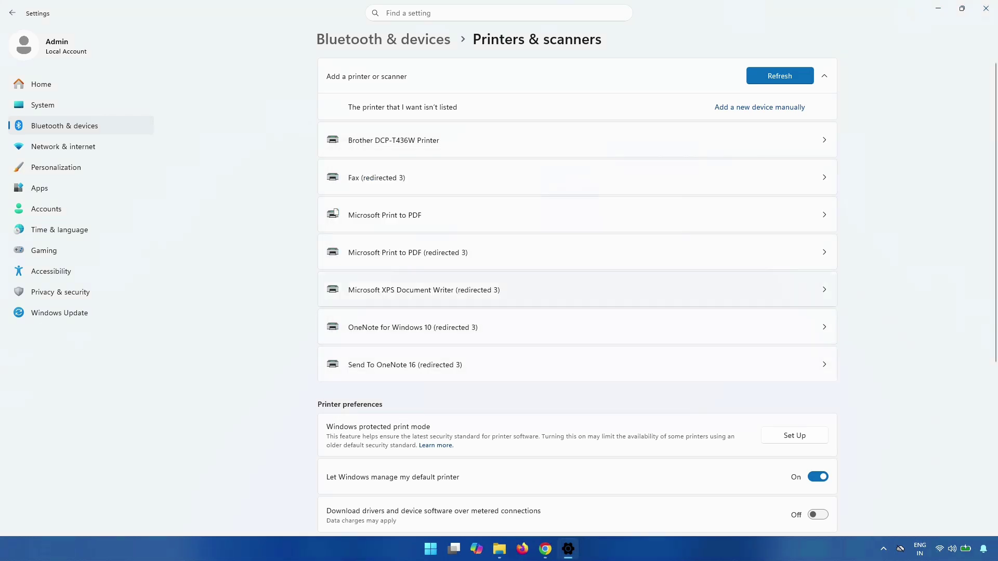
click(394, 139)
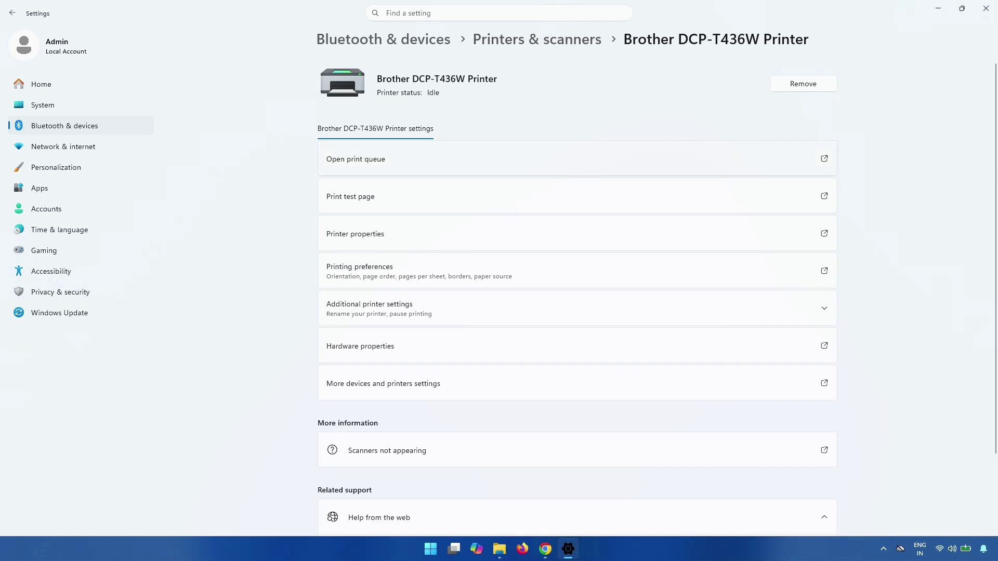